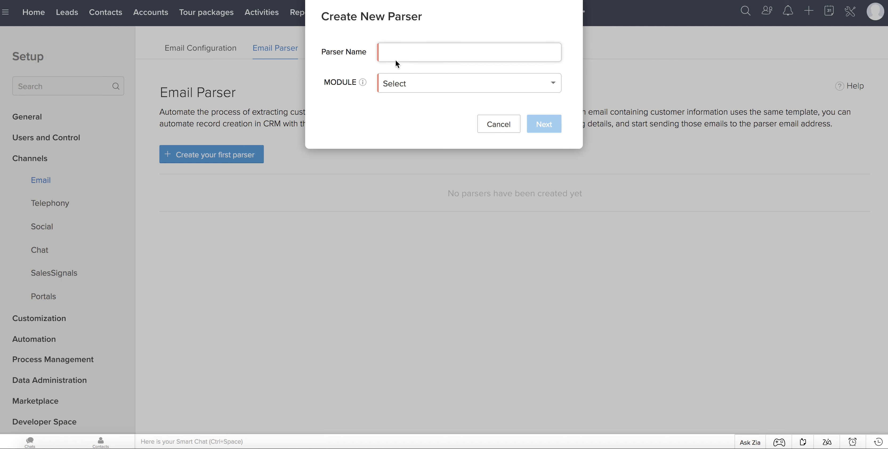
Name the parser 'Leads from website' and target the Leads module.
left_click(396, 54)
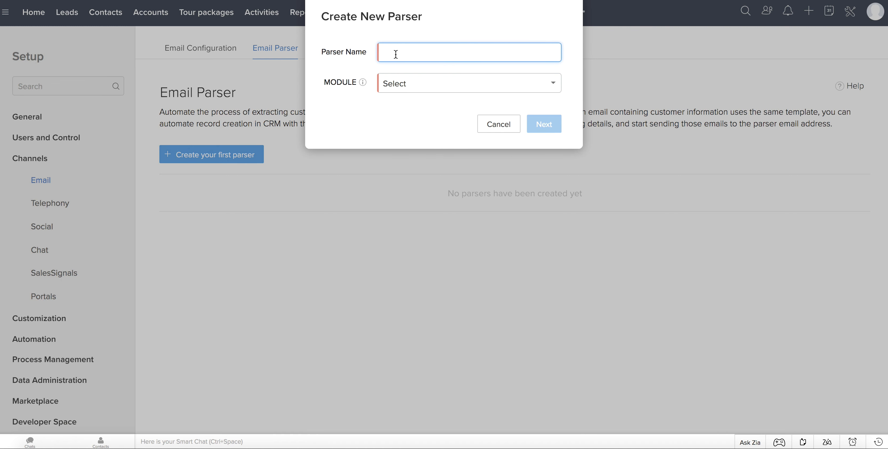
type("Leads from website")
left_click(406, 83)
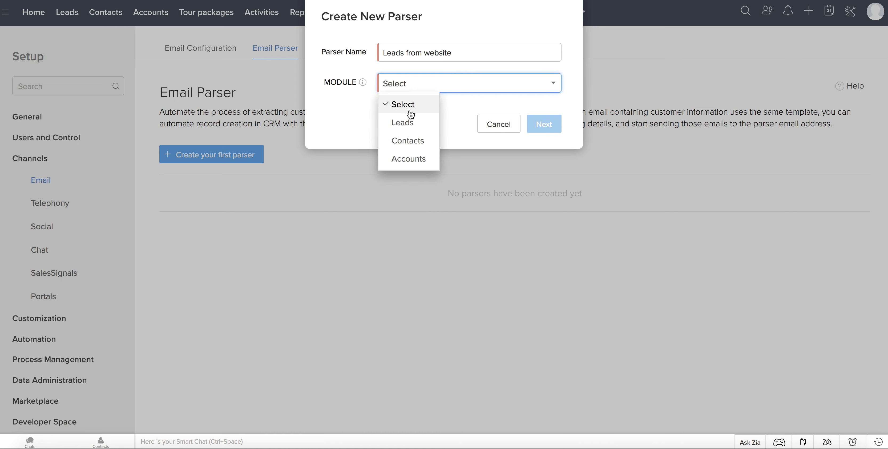
left_click(413, 122)
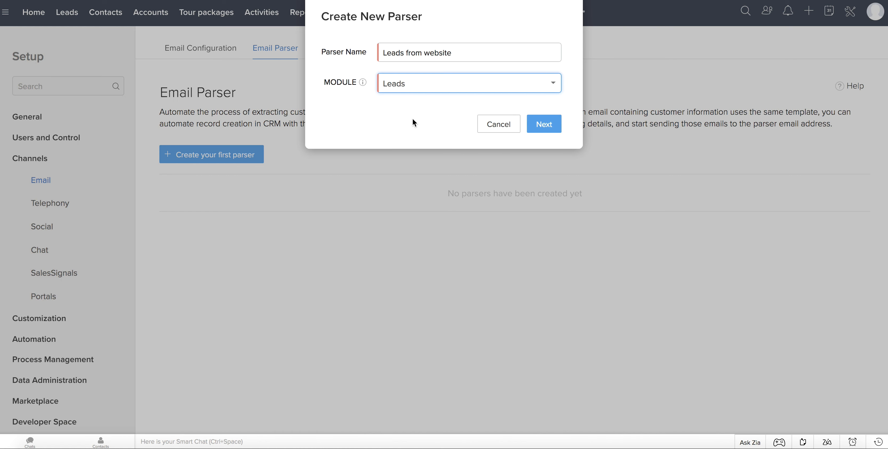
Create the parser and choose 'Copy and pasting email content' as the template method.
left_click(552, 125)
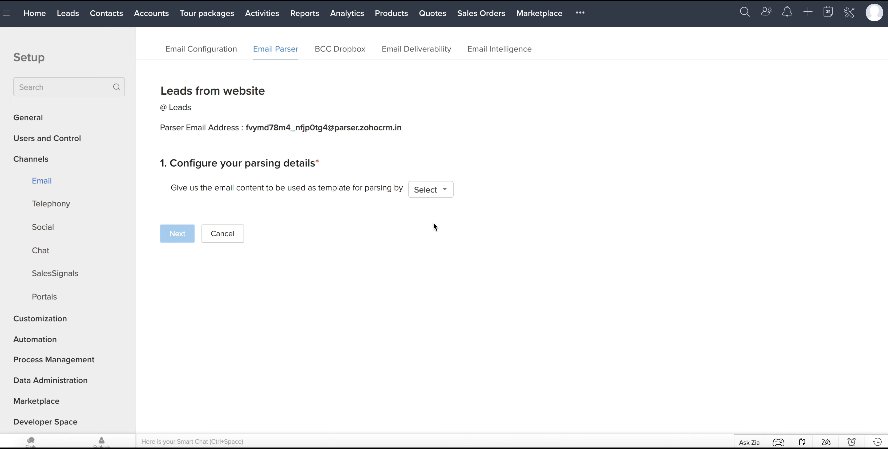
left_click(436, 195)
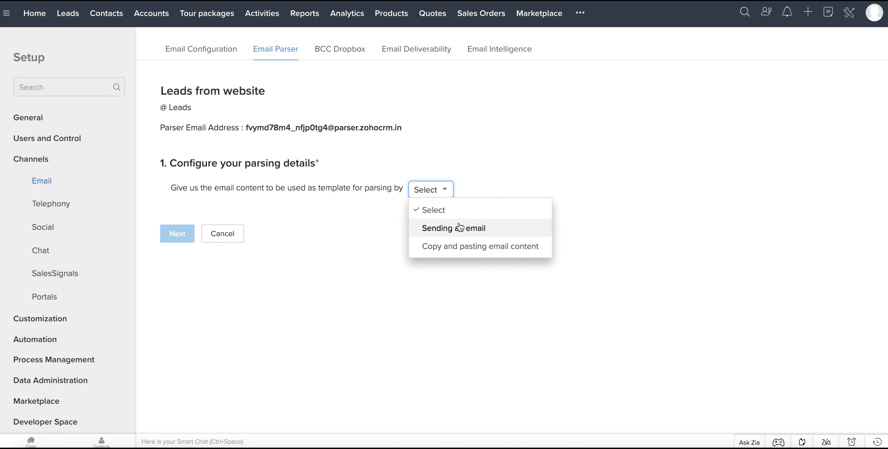
left_click(486, 255)
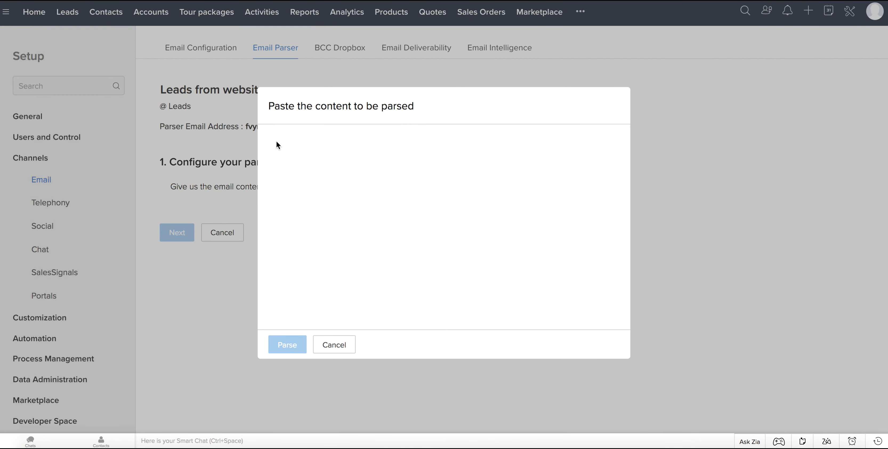
Paste the Name, Number of traveller, Preferred destination and Budget labels, each followed by a colon.
key("ctrl+v")
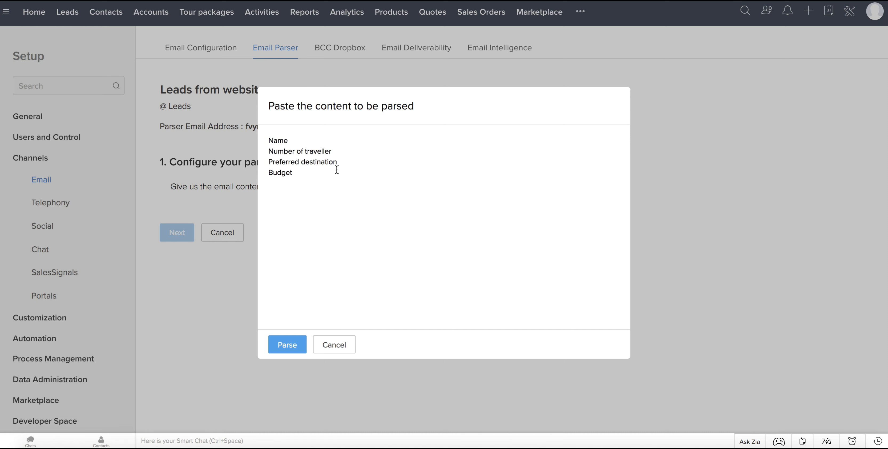
left_click(310, 139)
type(":")
left_click(335, 151)
type(":")
left_click(338, 161)
type(":")
left_click(300, 172)
type(":")
Fill in a sample person's name, 2, Maldives and 20000$, then parse the template.
left_click(315, 137)
left_click(344, 150)
type("2")
left_click(357, 164)
type("Maldives")
left_click(344, 175)
type("20")
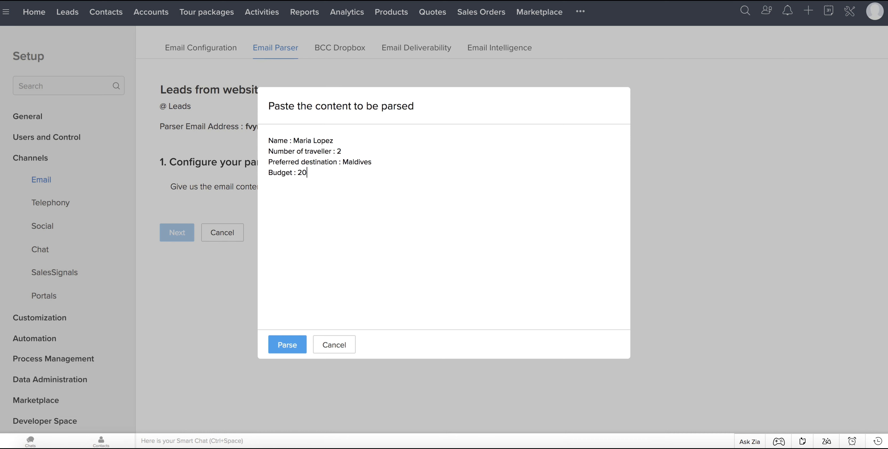
type("000$")
left_click(287, 344)
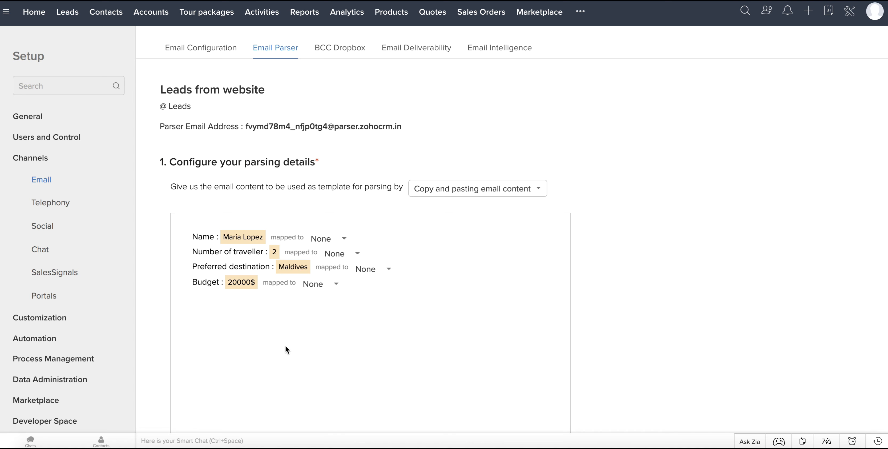
Map Name to First Name and Number of traveller to its matching lead field.
scroll(428, 228, "down", 3)
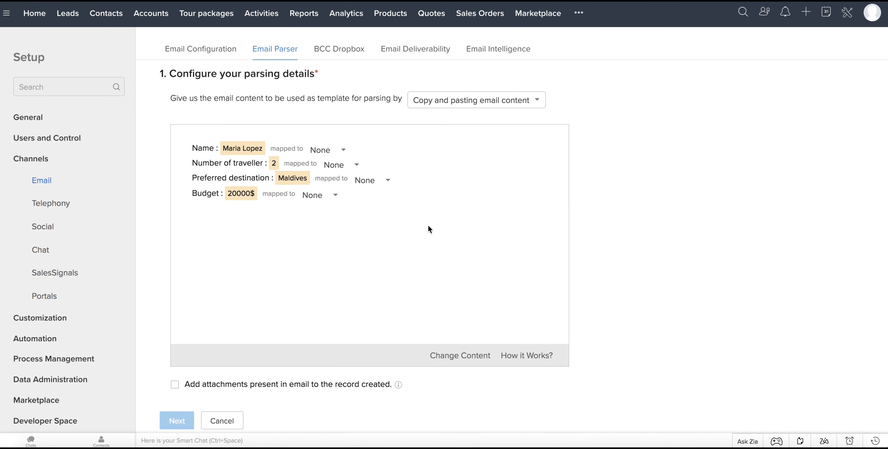
left_click(342, 150)
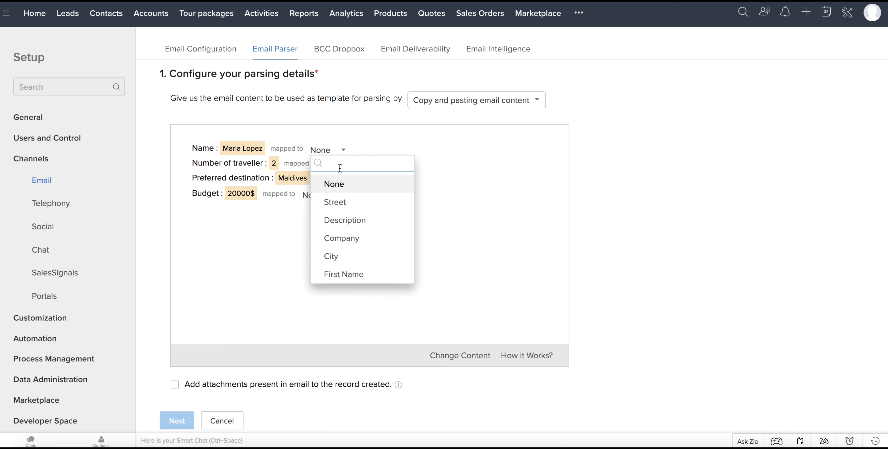
left_click(357, 276)
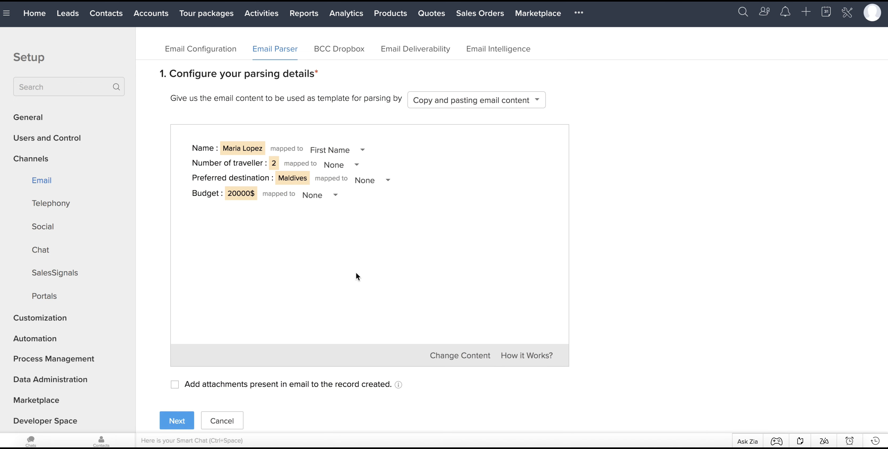
left_click(344, 166)
scroll(391, 272, "down", 5)
scroll(391, 273, "down", 5)
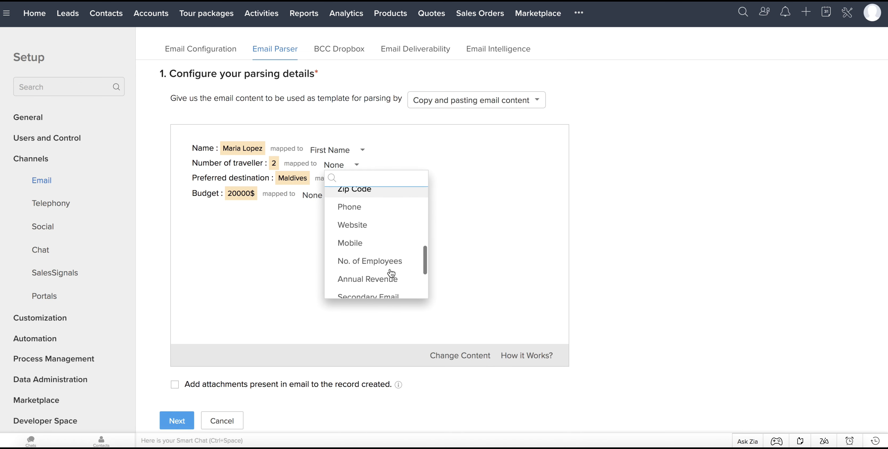
left_click(373, 261)
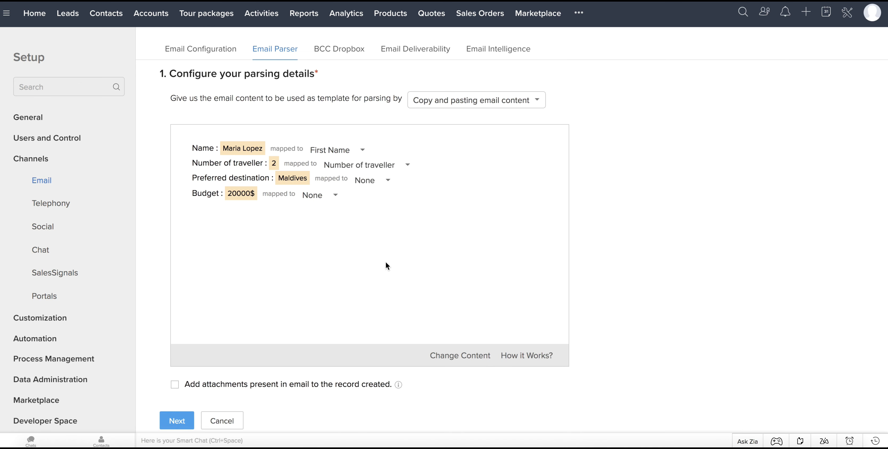
Map Preferred destination and Budget to their same-named lead fields.
left_click(379, 181)
scroll(384, 254, "down", 10)
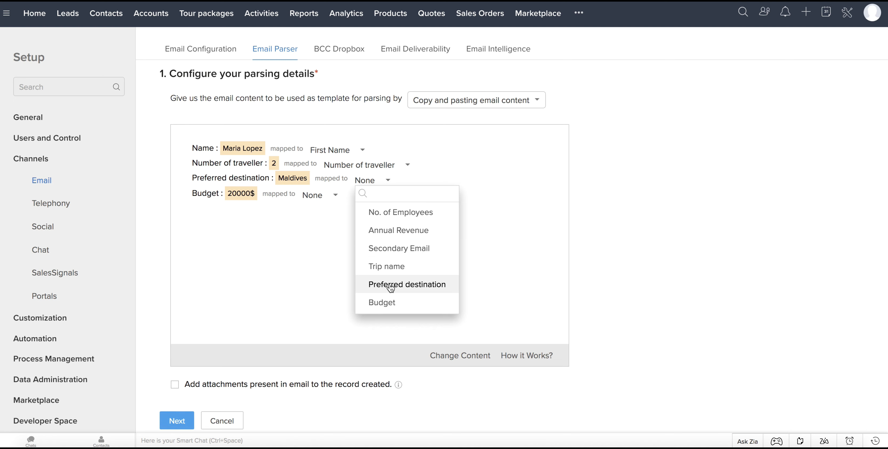
left_click(384, 285)
left_click(331, 200)
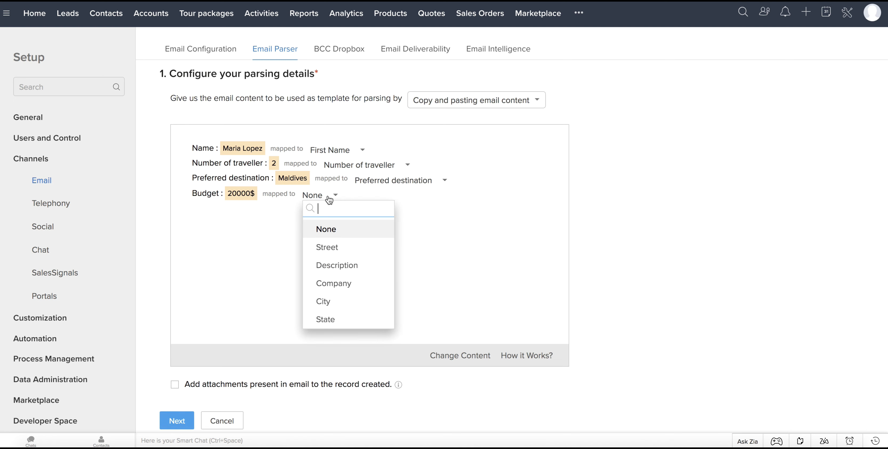
scroll(346, 302, "down", 3)
scroll(347, 301, "down", 5)
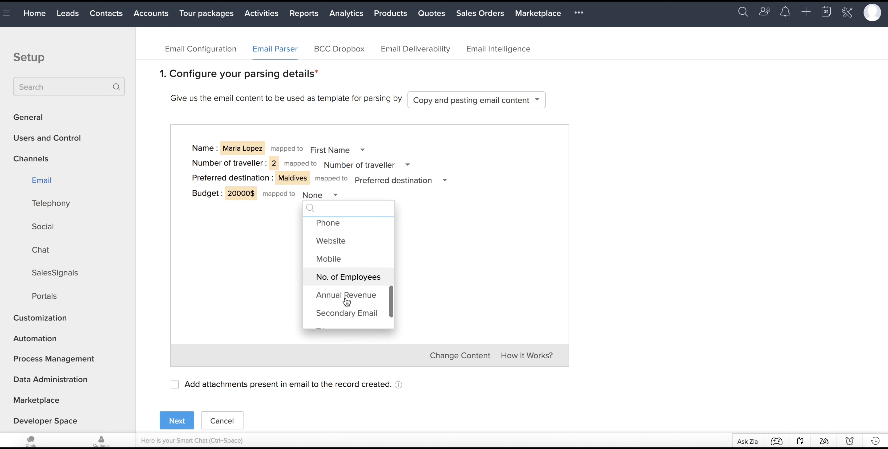
left_click(345, 319)
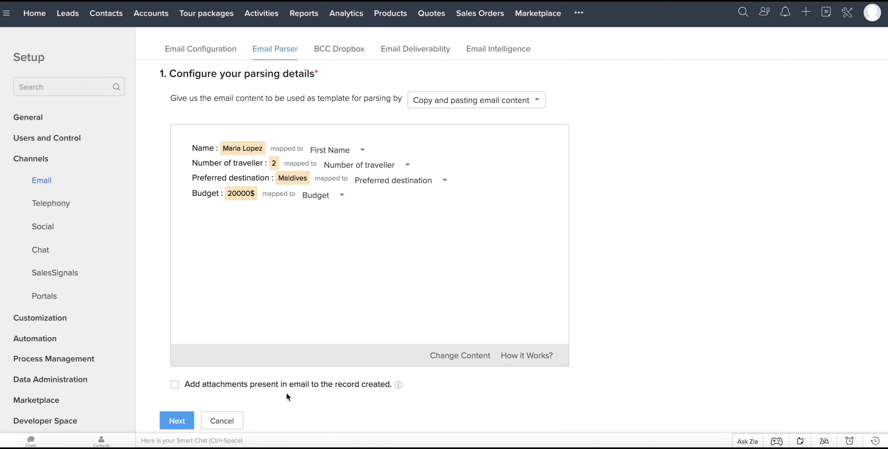
Make parsed records update the Lead Source field to Emails.
left_click(179, 420)
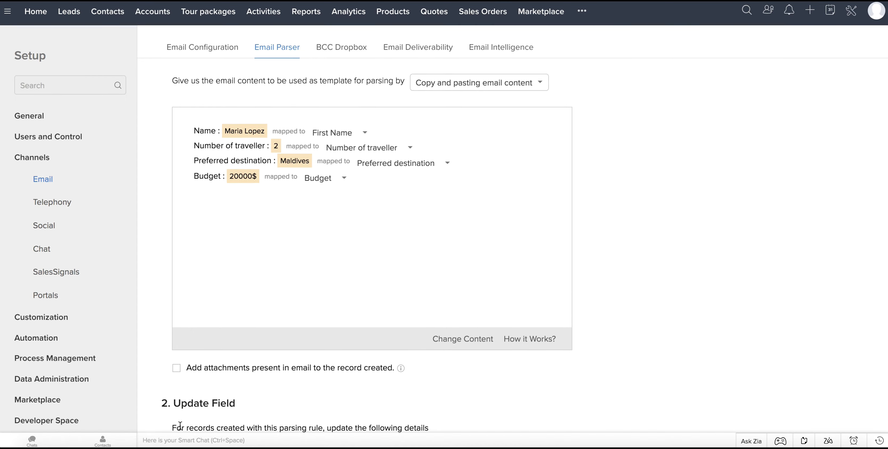
scroll(186, 418, "down", 5)
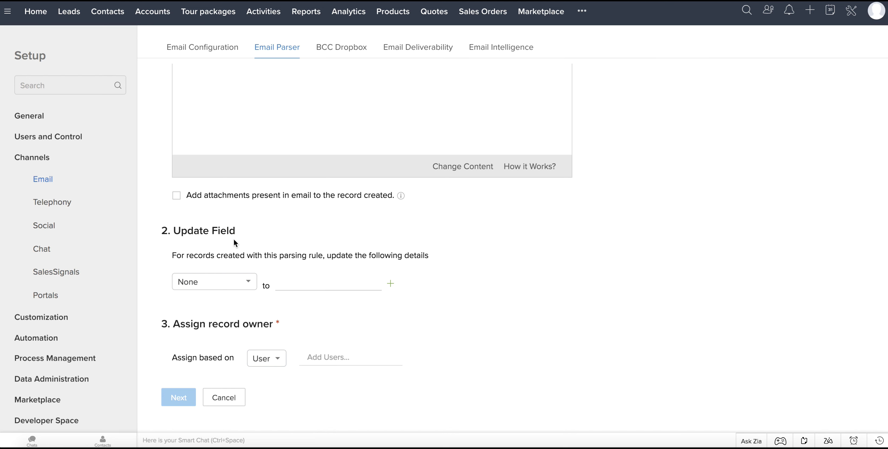
left_click(238, 285)
type("lead")
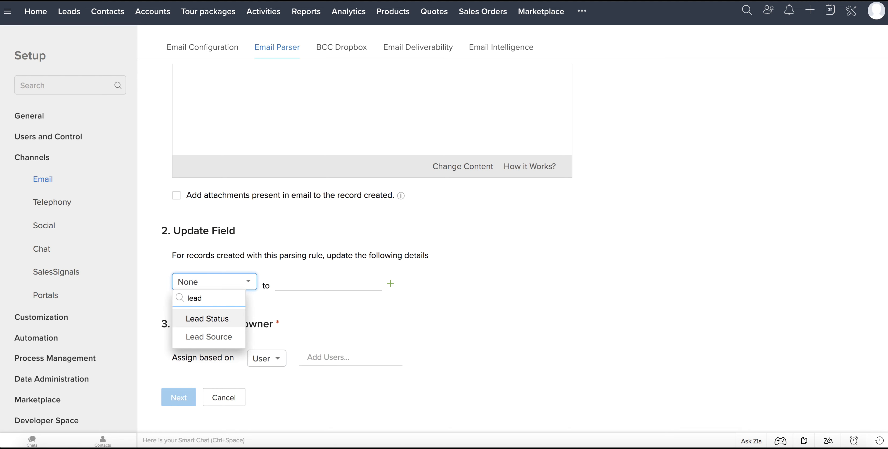
left_click(232, 336)
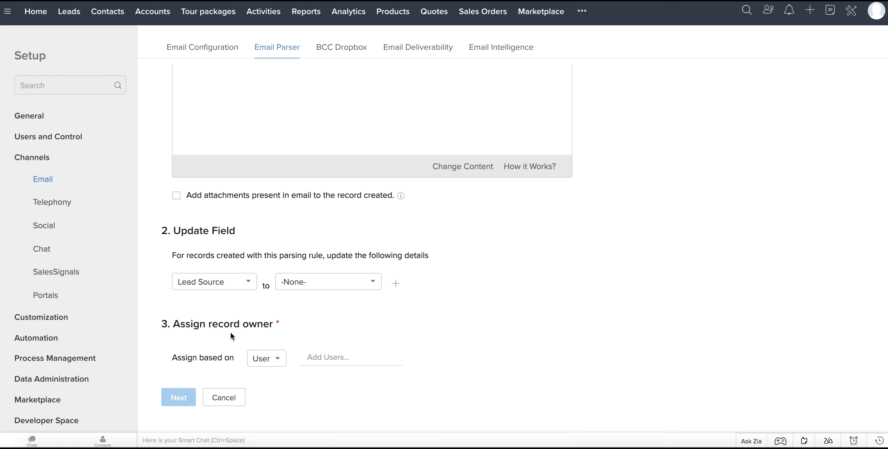
left_click(315, 282)
scroll(333, 385, "down", 3)
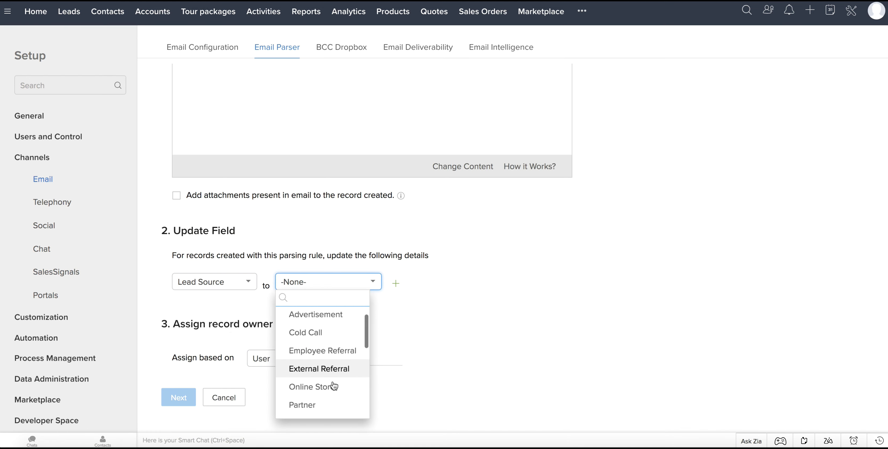
scroll(333, 386, "down", 5)
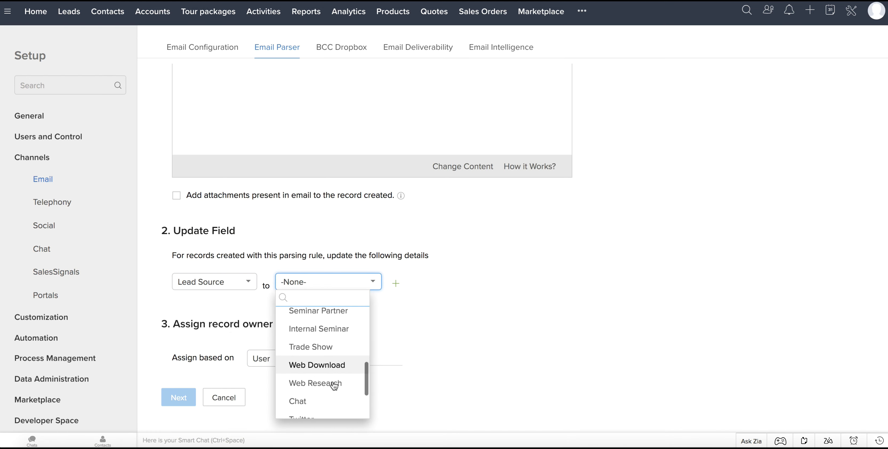
scroll(333, 384, "down", 2)
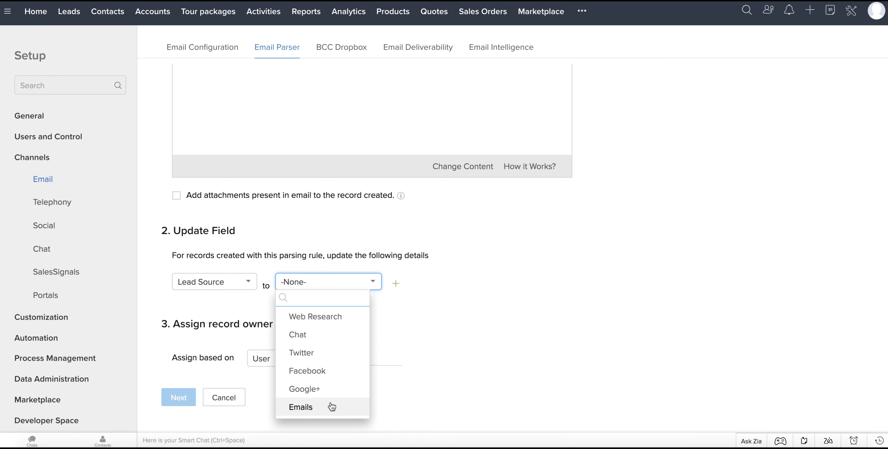
left_click(333, 407)
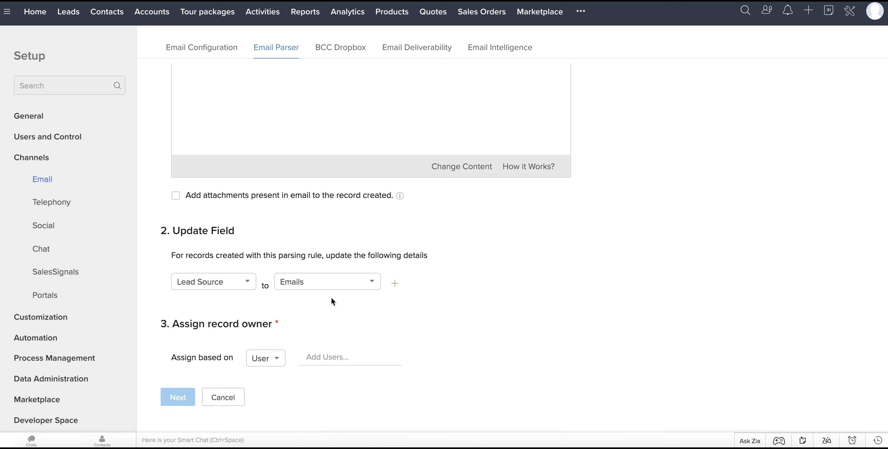
Assign record ownership by User to the suggested user and continue.
left_click(275, 360)
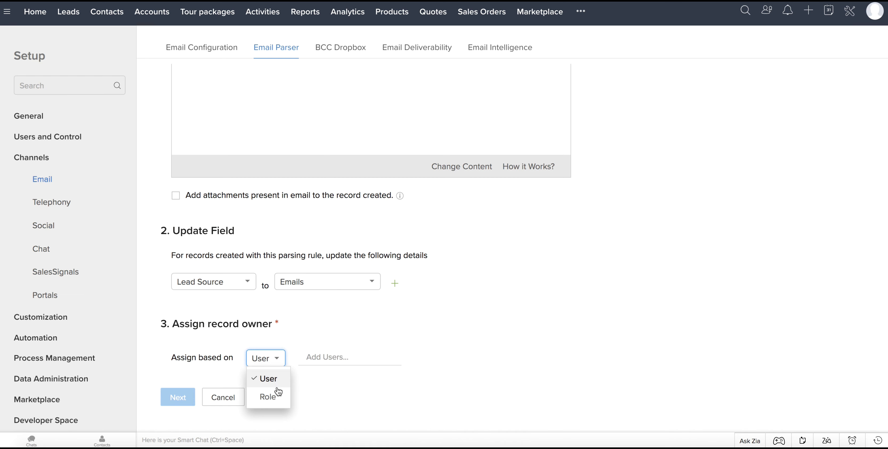
left_click(275, 363)
left_click(331, 357)
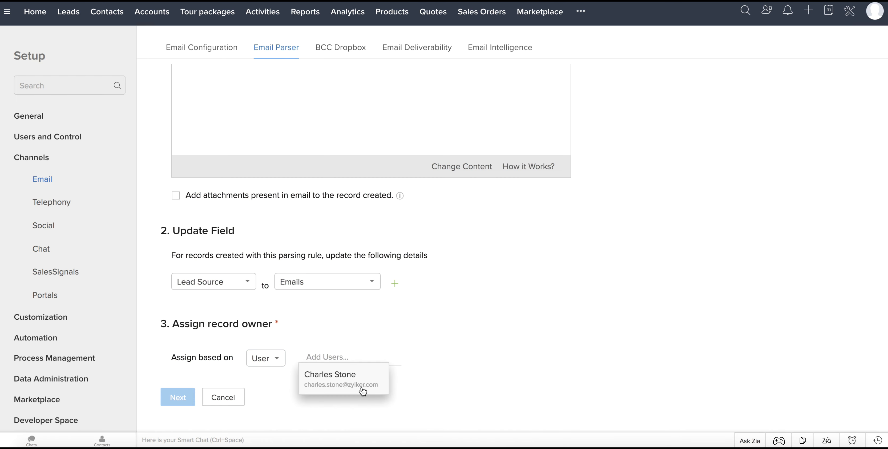
left_click(363, 391)
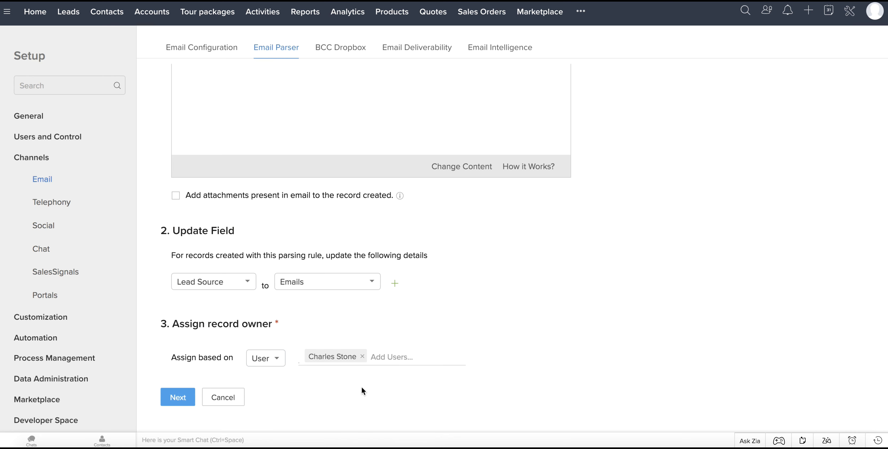
left_click(167, 397)
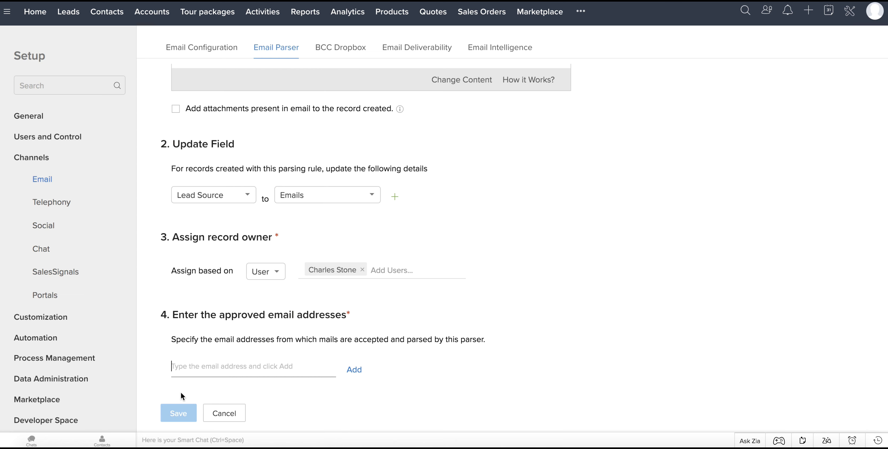
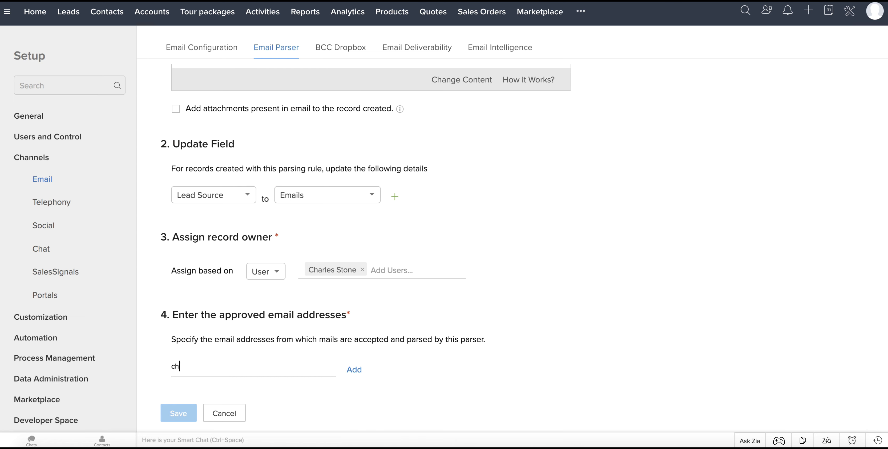
Add the user's own email address as an approved sender and save the parser.
left_click(353, 370)
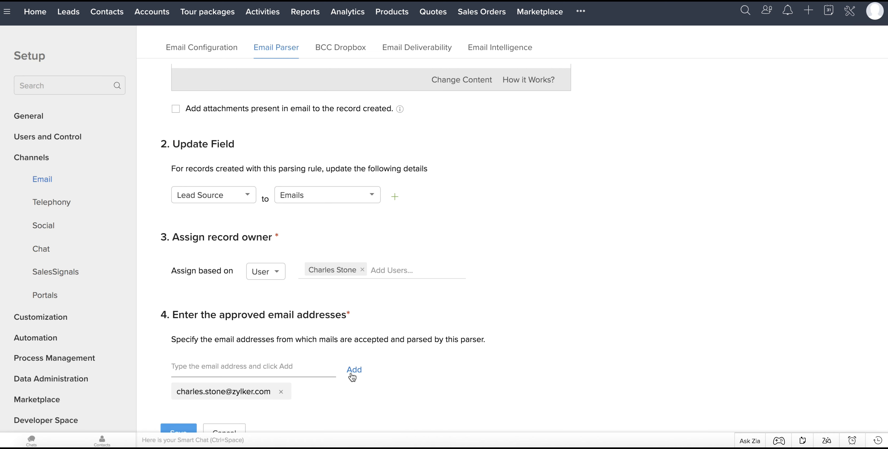
scroll(334, 393, "down", 1)
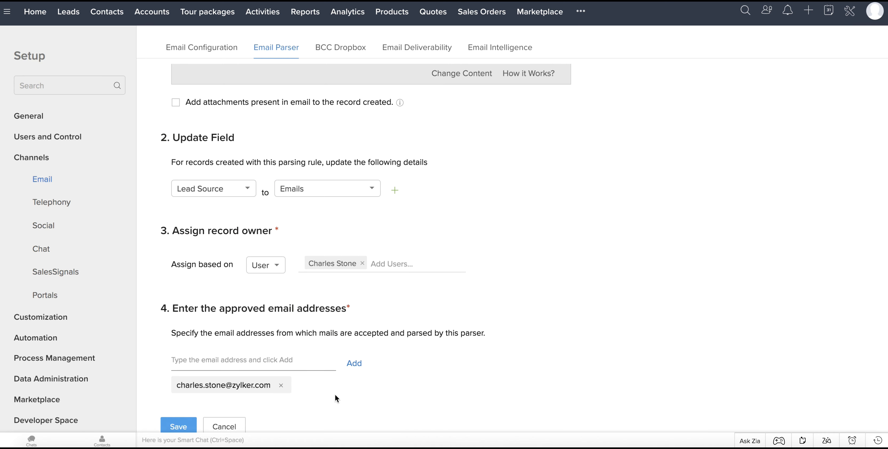
left_click(165, 419)
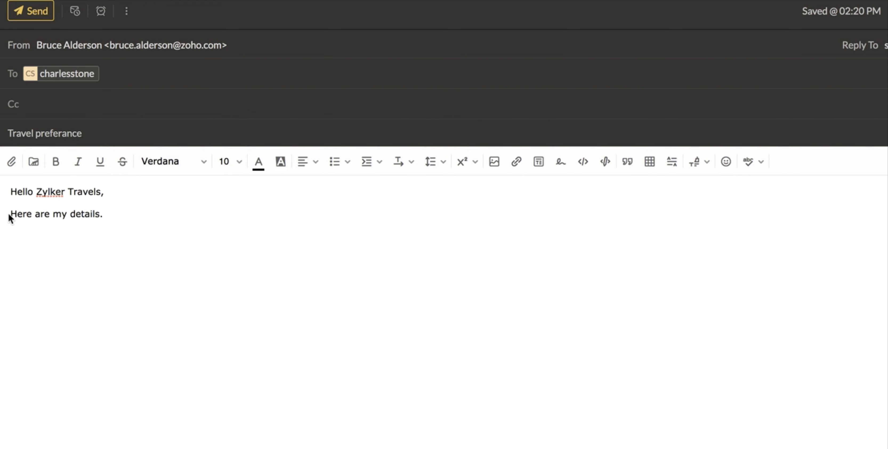
Write the sender's full name and 'Number of traveller: 1' lines in the email body.
key("Return")
type("Name:")
type(" Bruce")
key("alt+BackSpace")
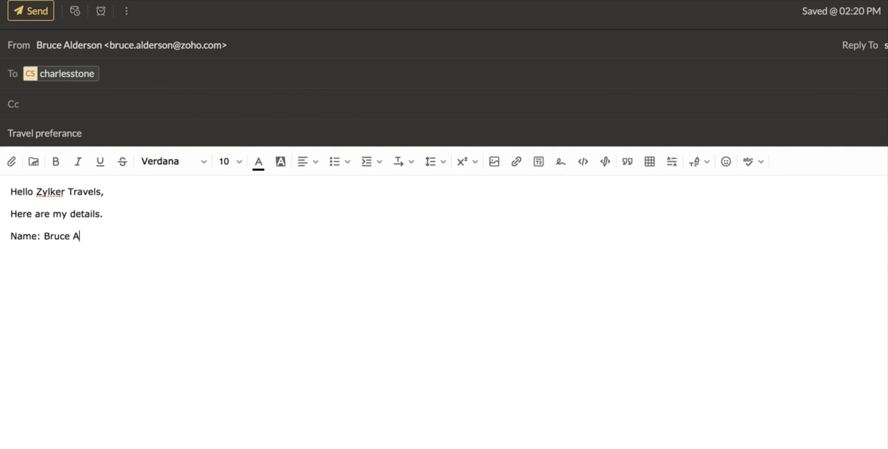
key("Return")
type("Nu")
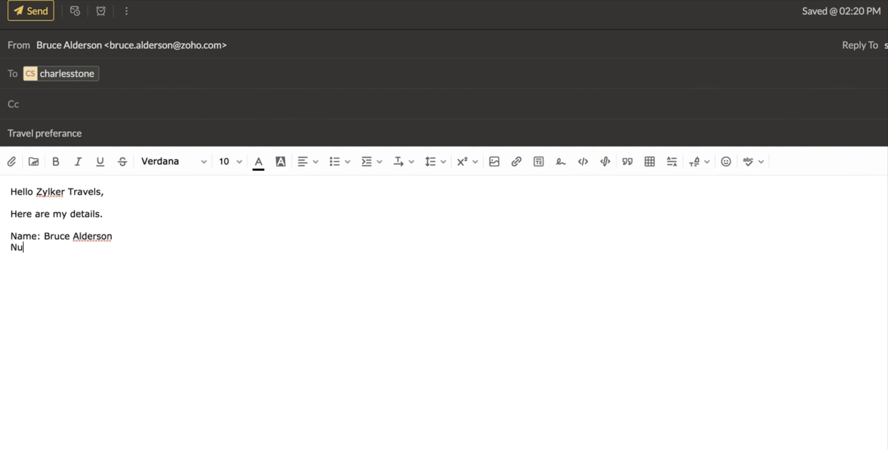
type("mber of traveller")
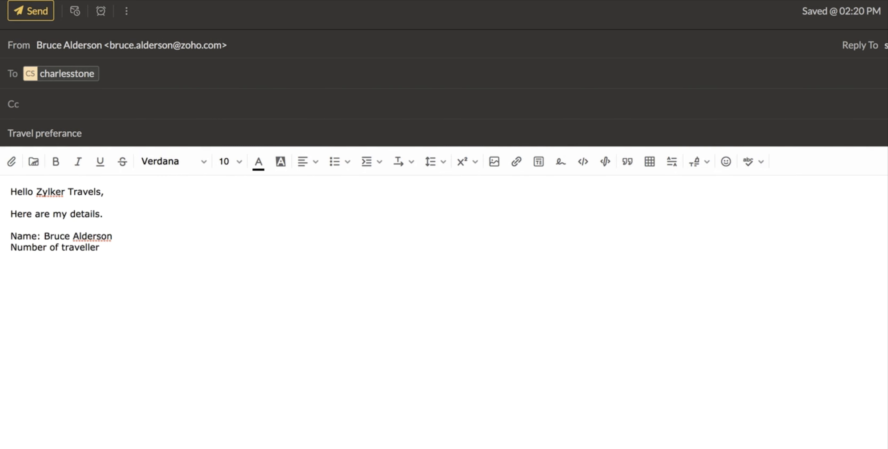
type(": 1")
Add 'Preferred destination: Srilanka' and 'Budget: 10000$' lines, then send the email.
key("Return")
type("Preferred destinat")
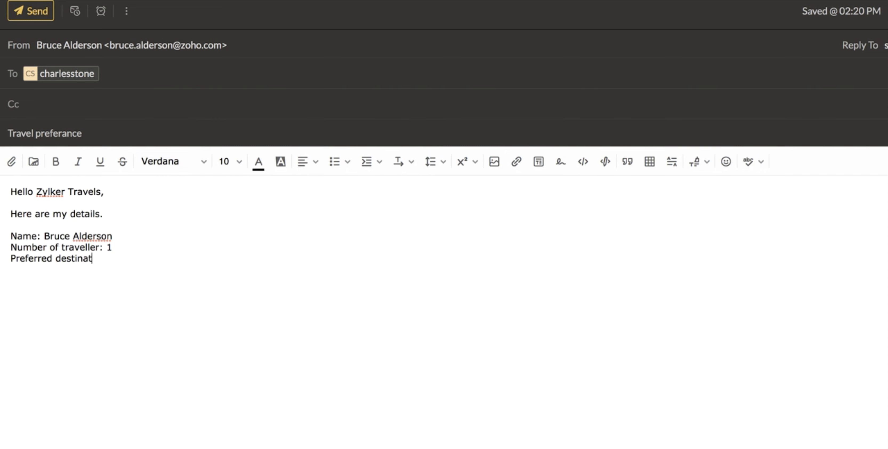
type("ion: Srilanka")
key("Return")
type("Budget: ")
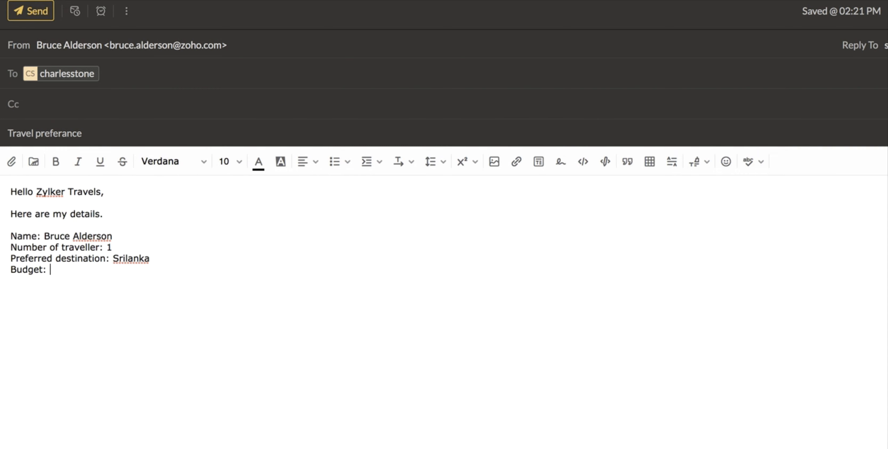
type("10000$")
left_click(27, 13)
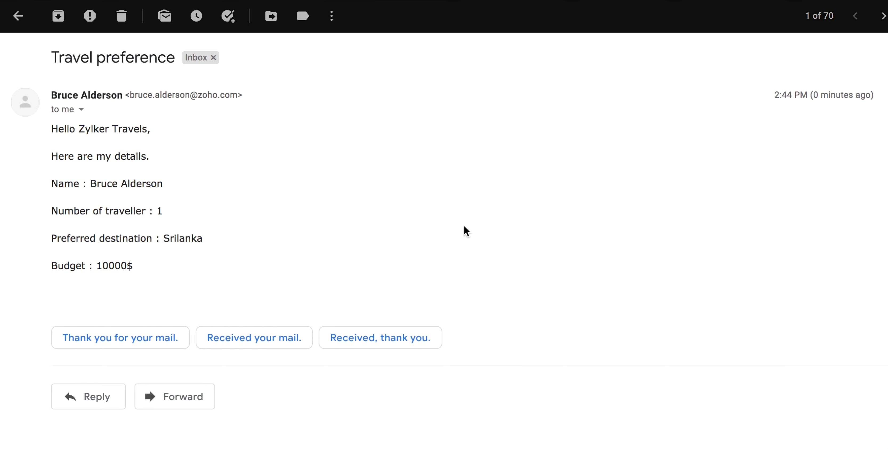
Forward the Travel preference email with the parser's mailbox address as recipient.
left_click(148, 395)
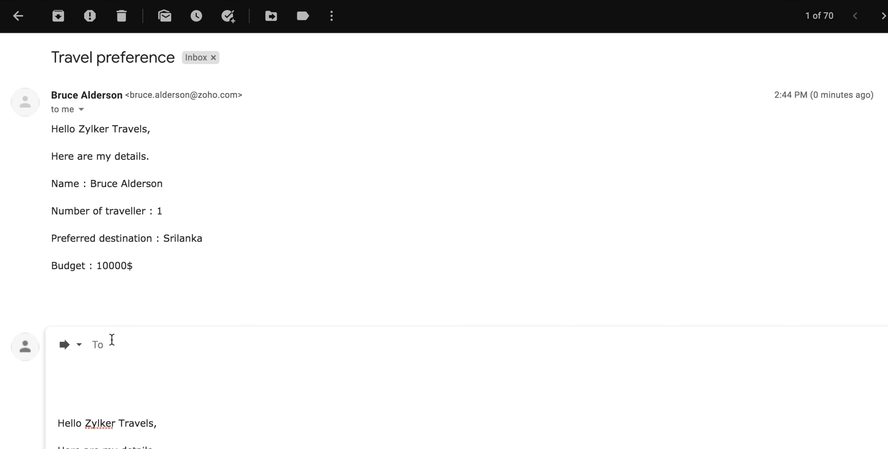
key("super+v")
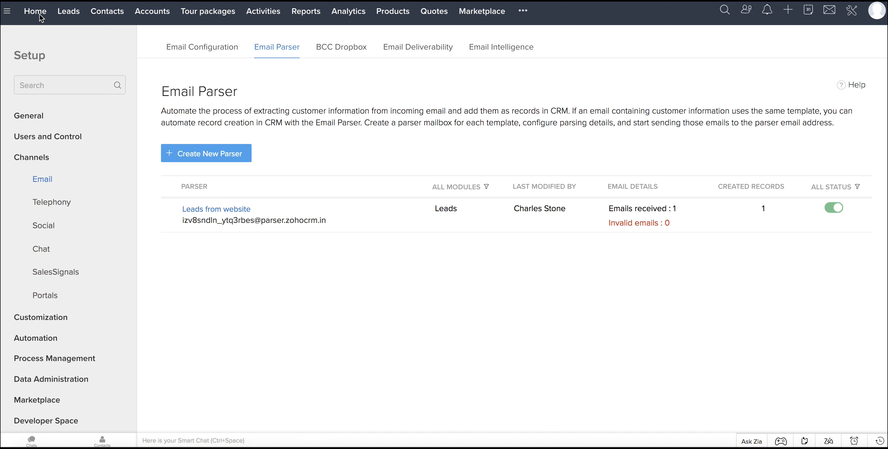
Switch to the Leads tab to see the newly created lead.
left_click(68, 14)
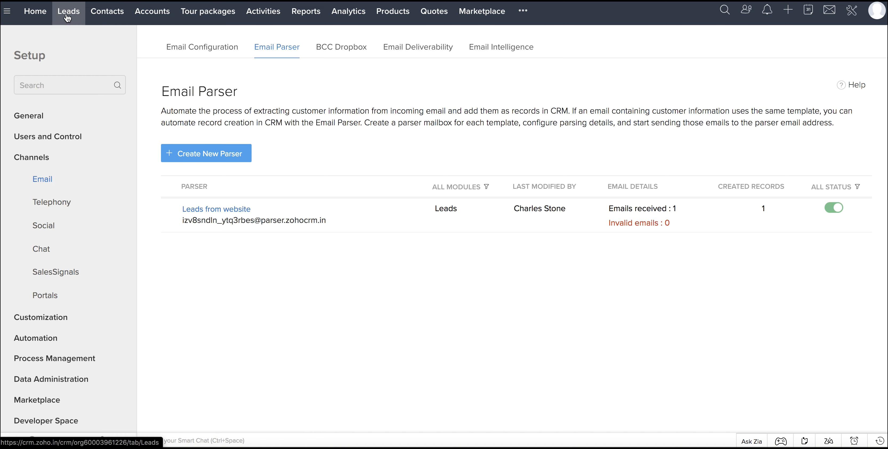